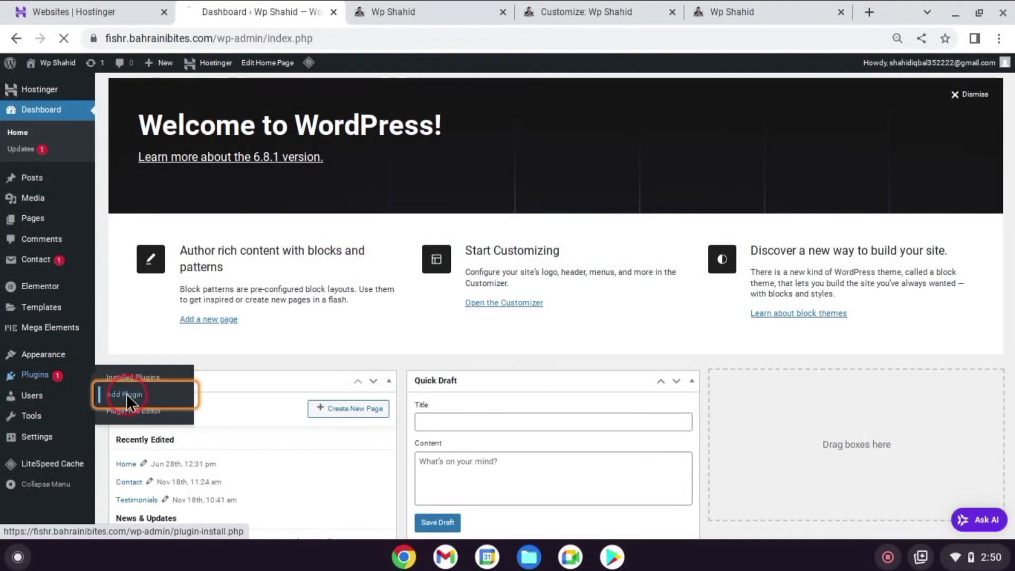
Step: Search for, install and activate the Chaty plugin, then view the site's homepage
click(126, 394)
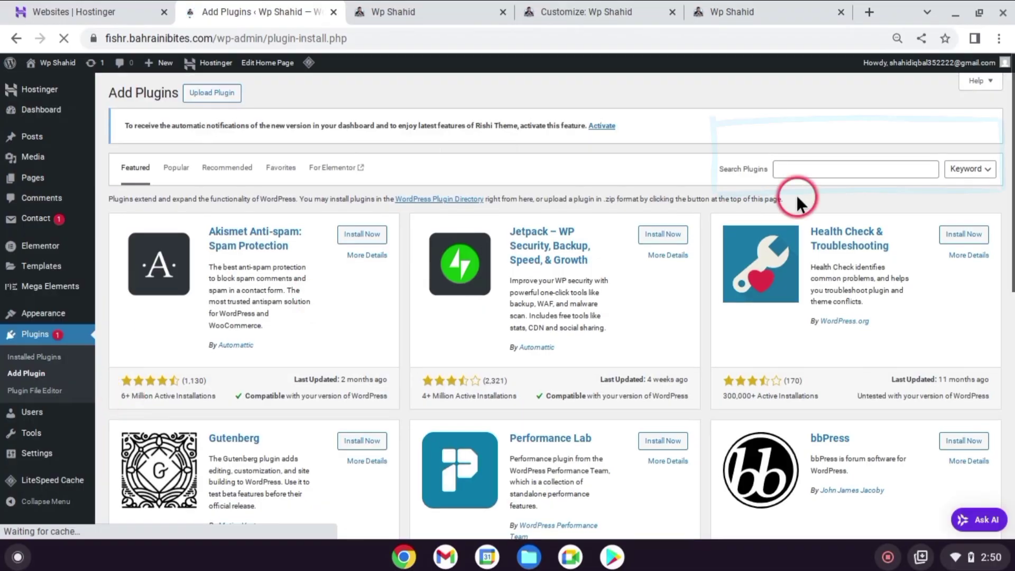
click(855, 167)
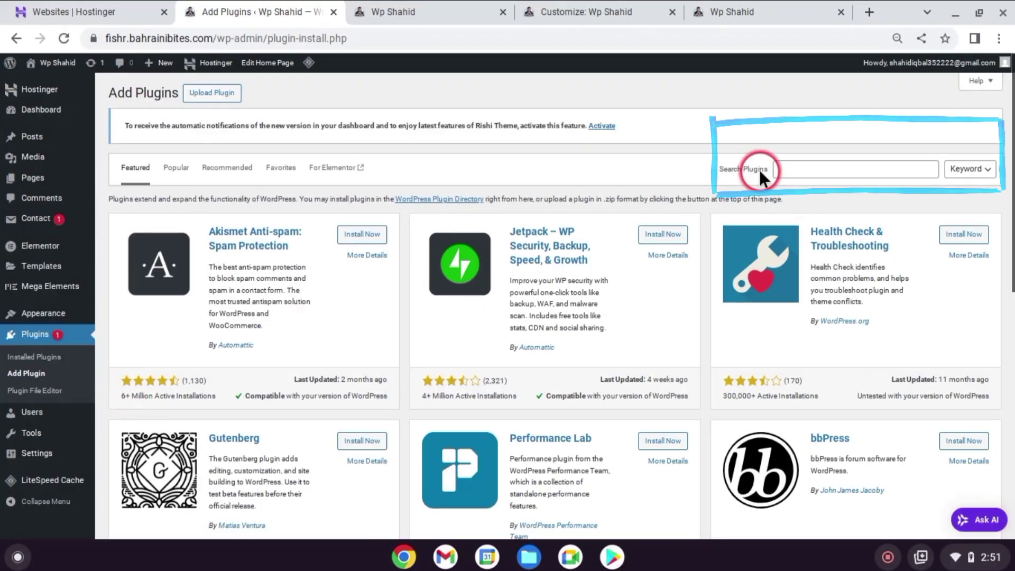
text(haty)
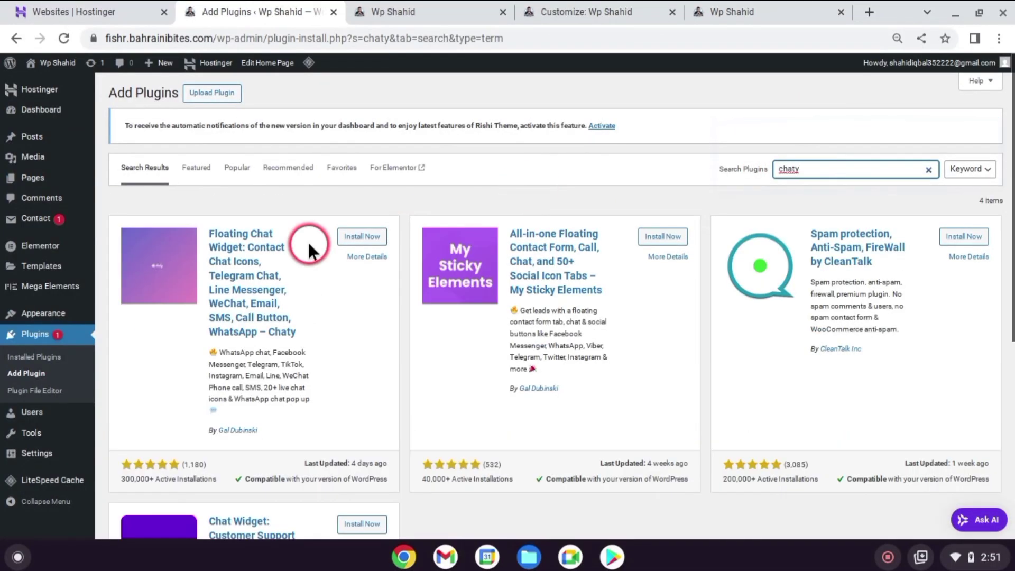
click(241, 234)
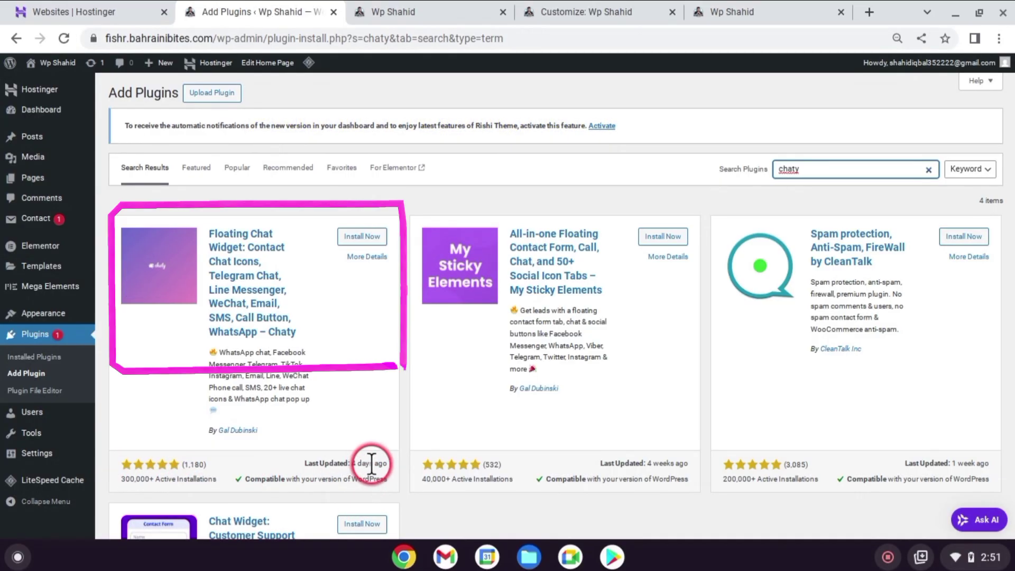
double_click(363, 465)
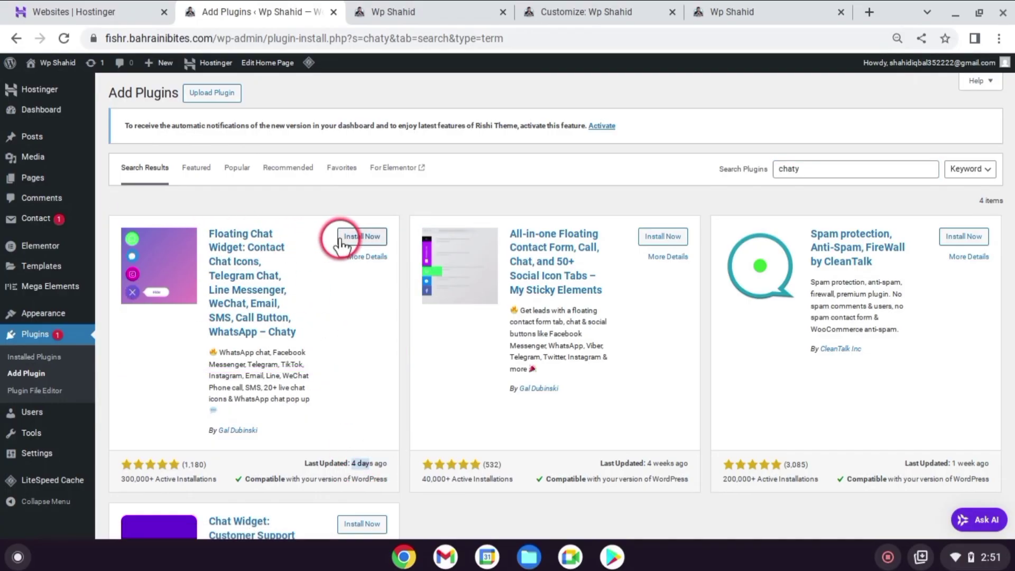
click(362, 236)
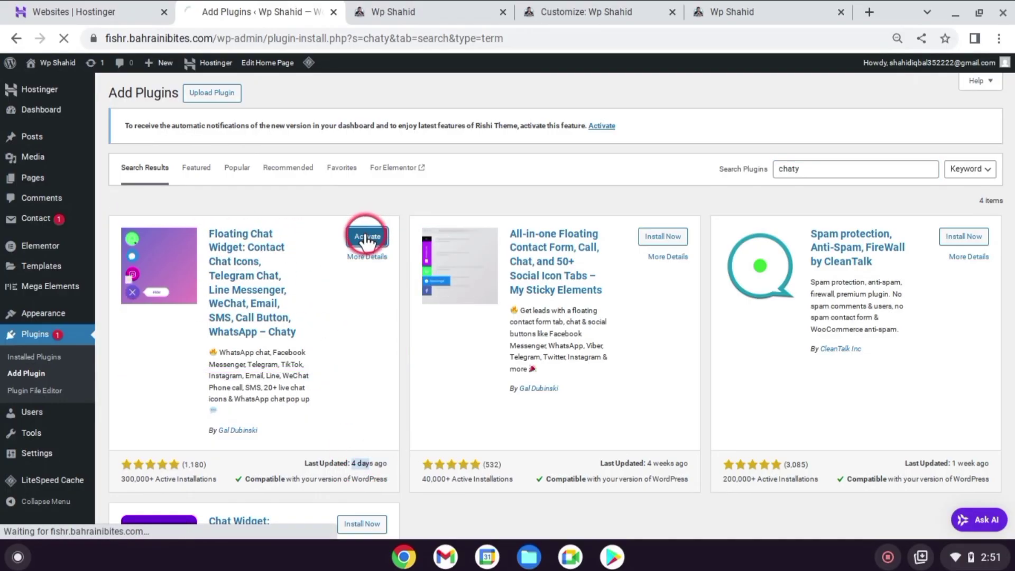
click(361, 237)
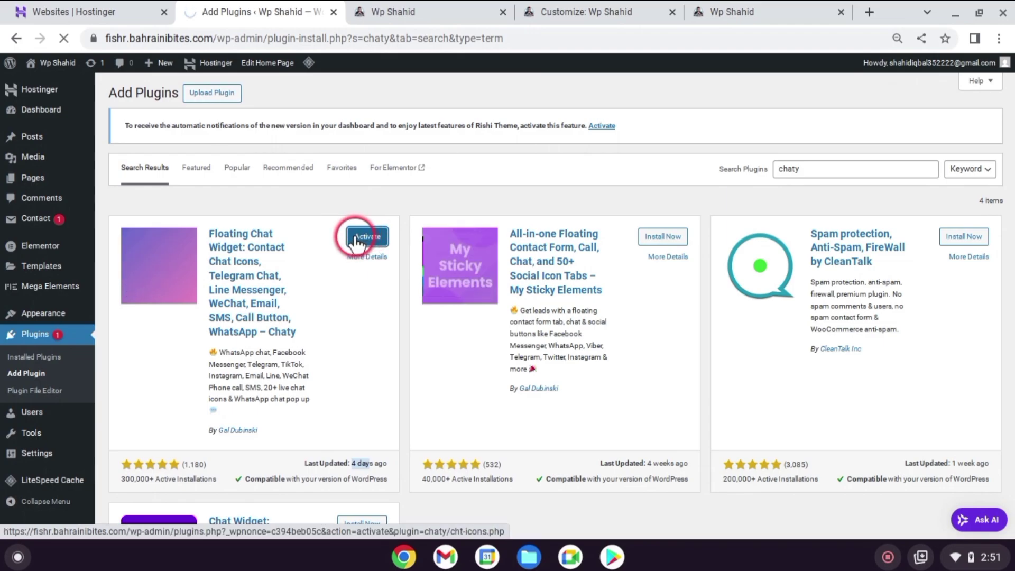
key(ctrl+Tab)
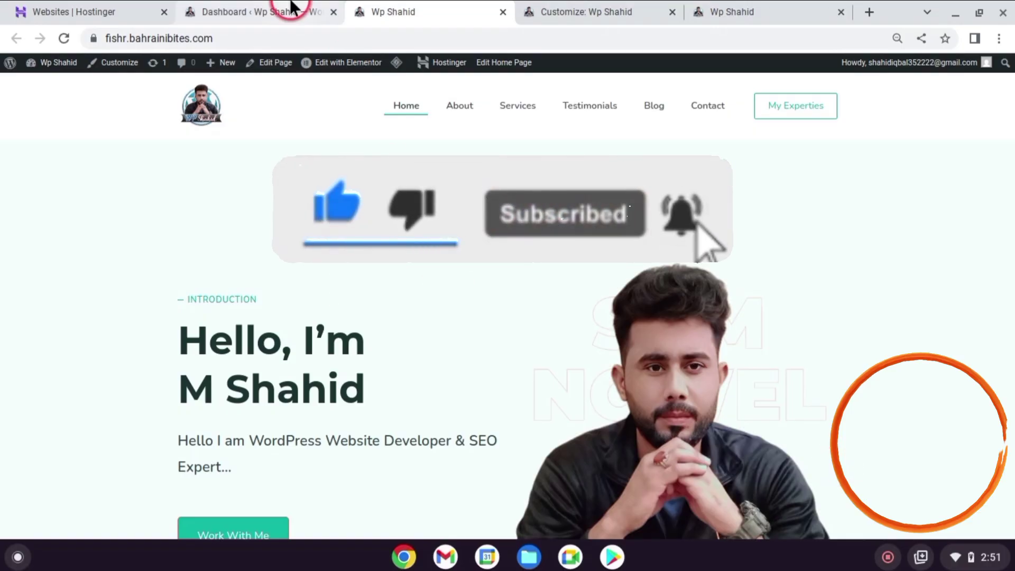
Step: Return to the WordPress admin tab showing Chaty's create-widget page
click(294, 6)
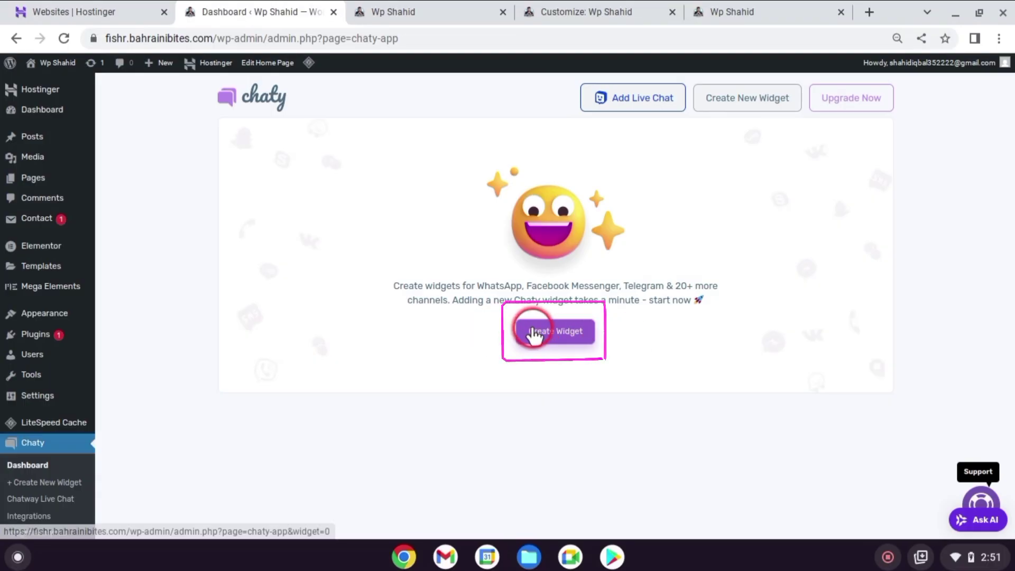
Step: Start a new widget with a WhatsApp channel replacing Phone, and enable the chat popup
click(536, 333)
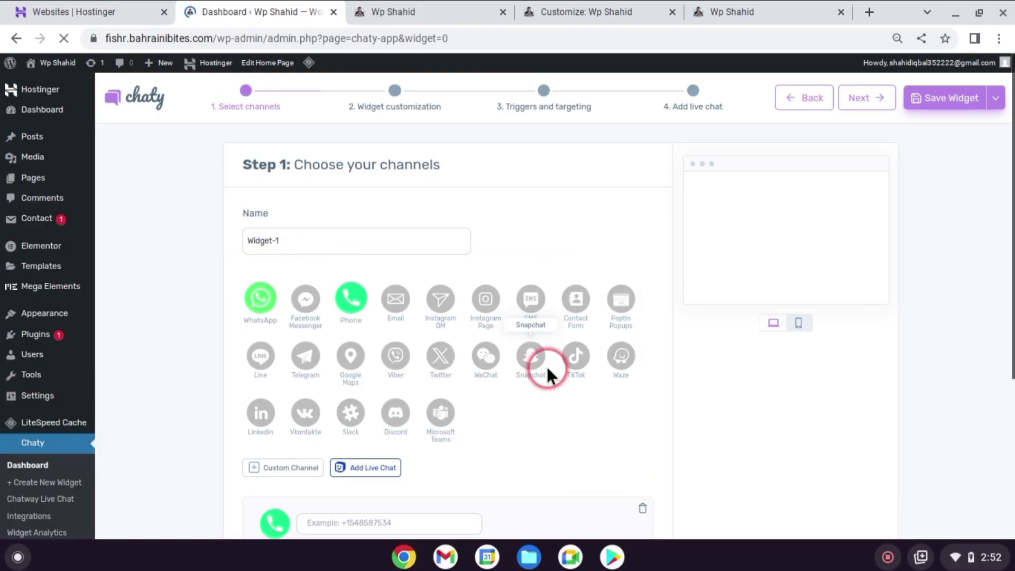
scroll(405, 318, down, 3)
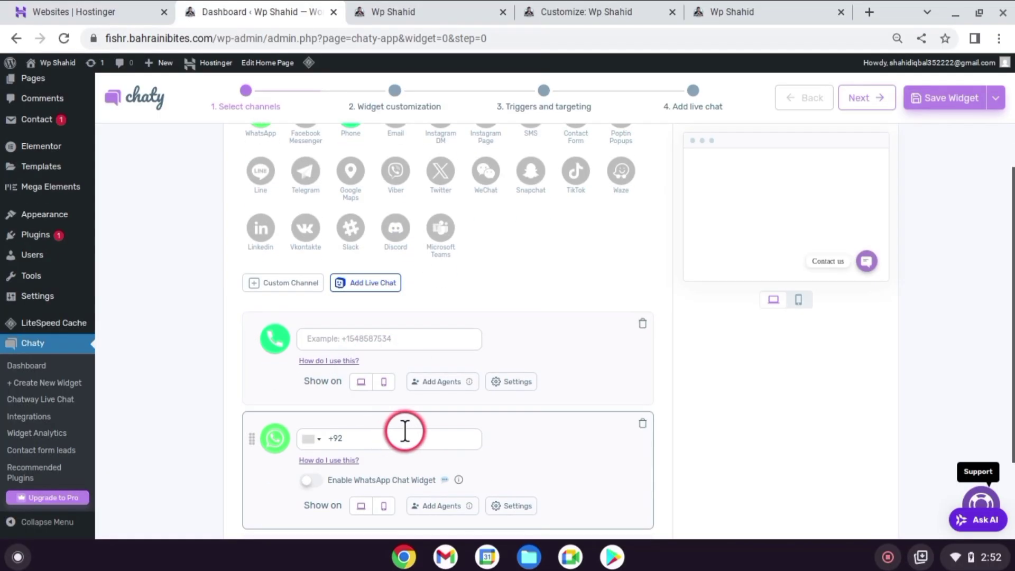
click(642, 322)
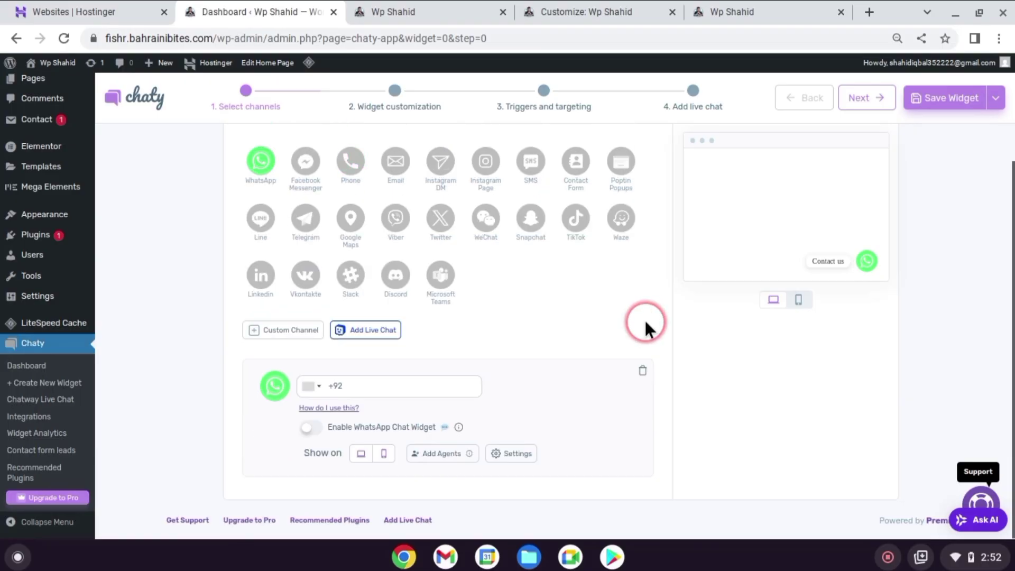
scroll(436, 237, up, 3)
scroll(436, 222, down, 3)
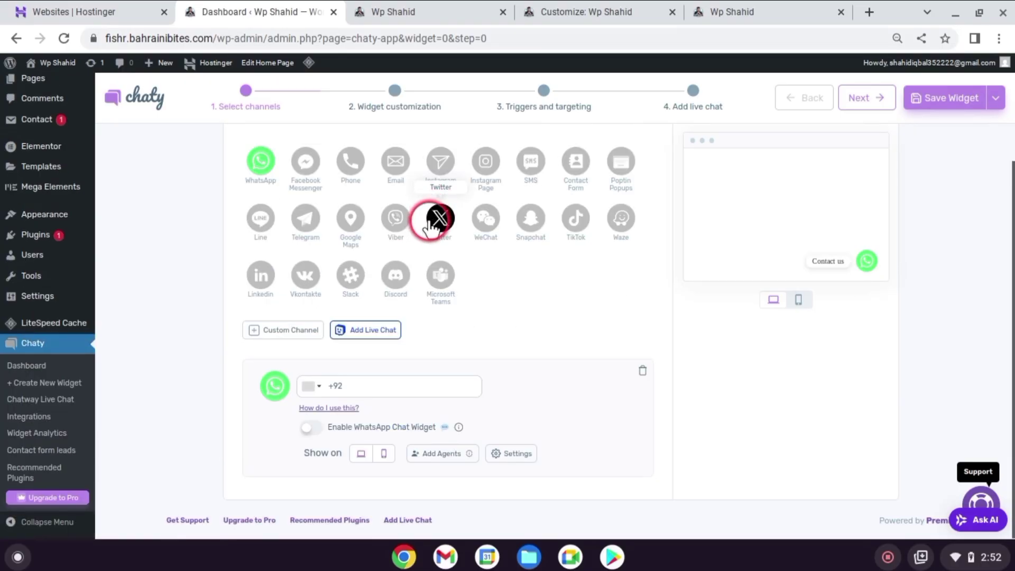
click(392, 384)
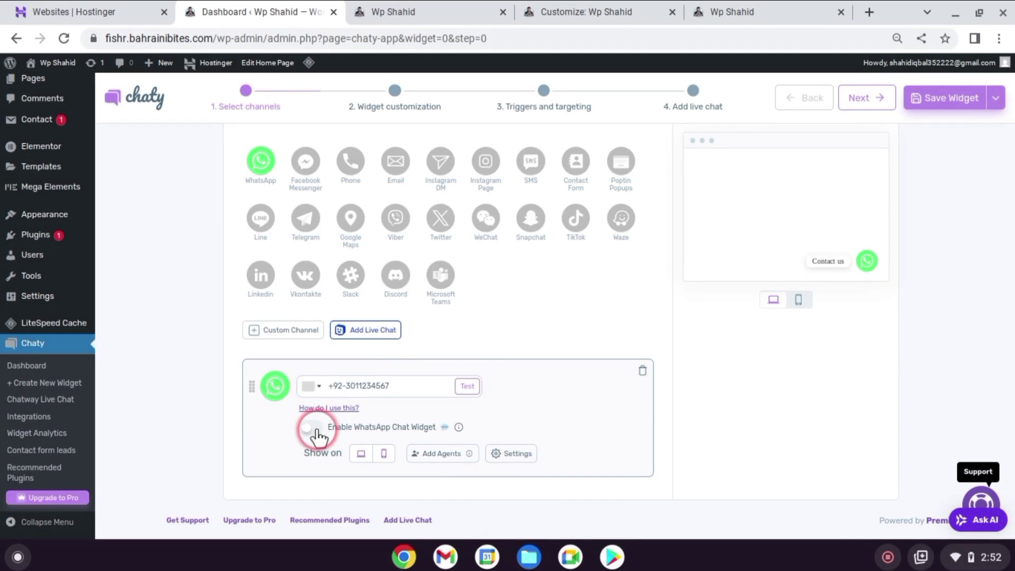
click(311, 428)
scroll(318, 434, down, 3)
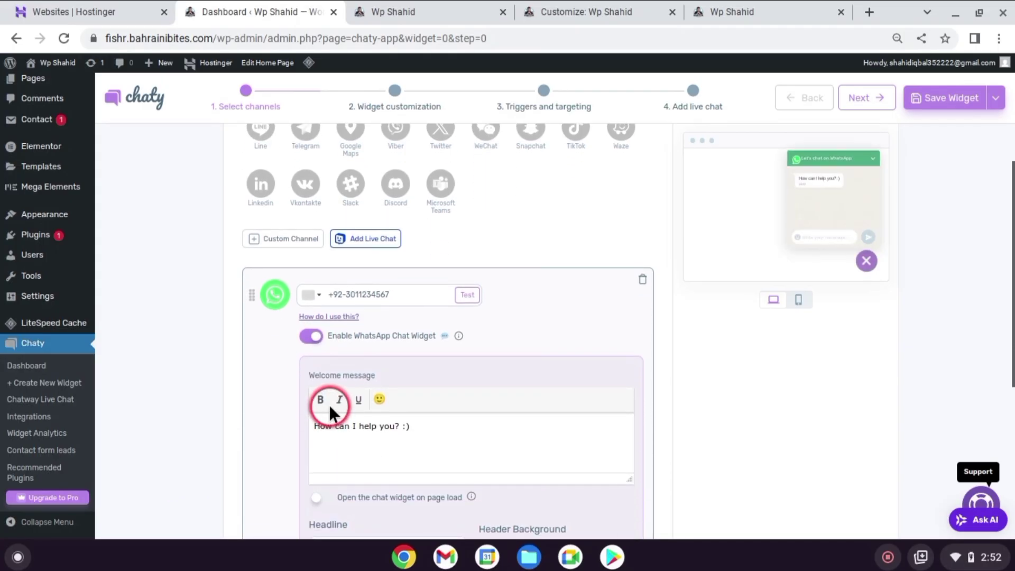
drag(316, 426, 408, 425)
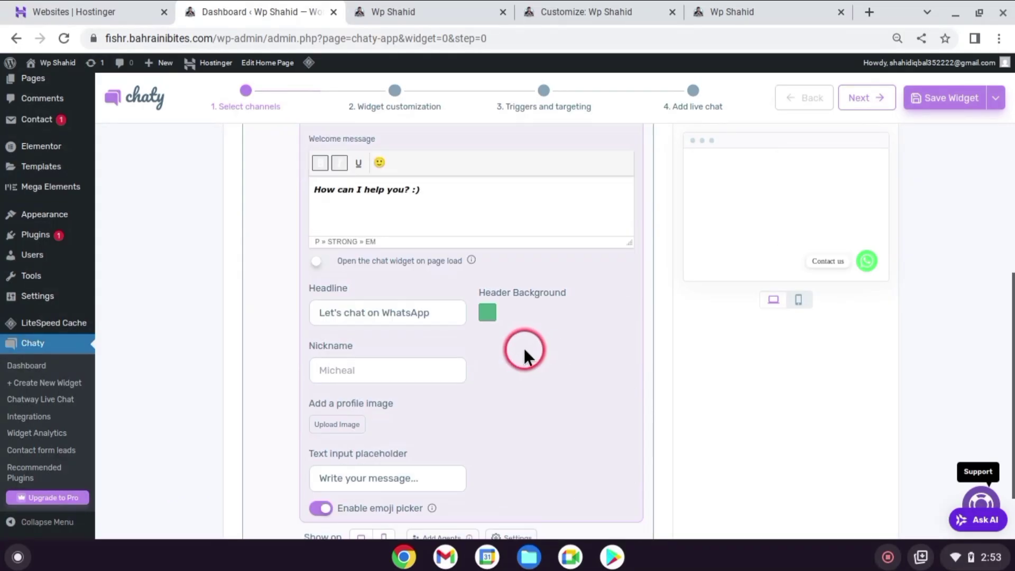
scroll(522, 346, down, 1)
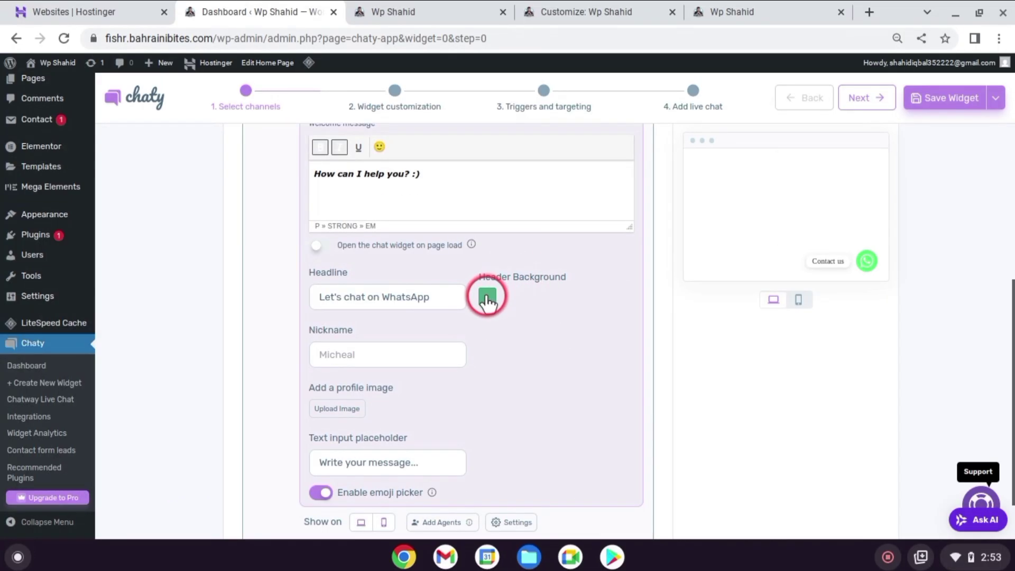
Step: Set the WhatsApp nickname to Shahid and continue to Step 2 widget customization
click(387, 354)
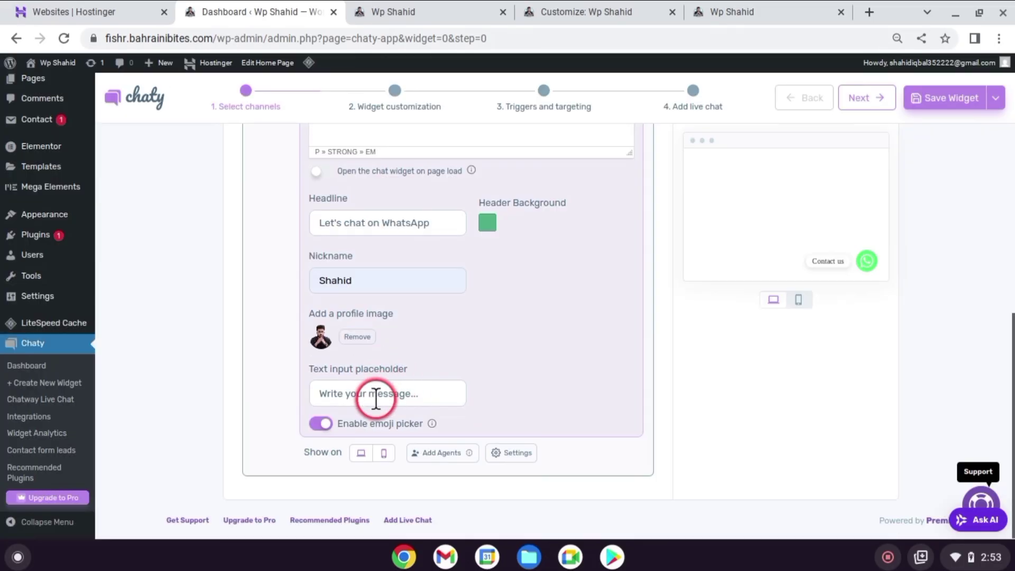
click(376, 394)
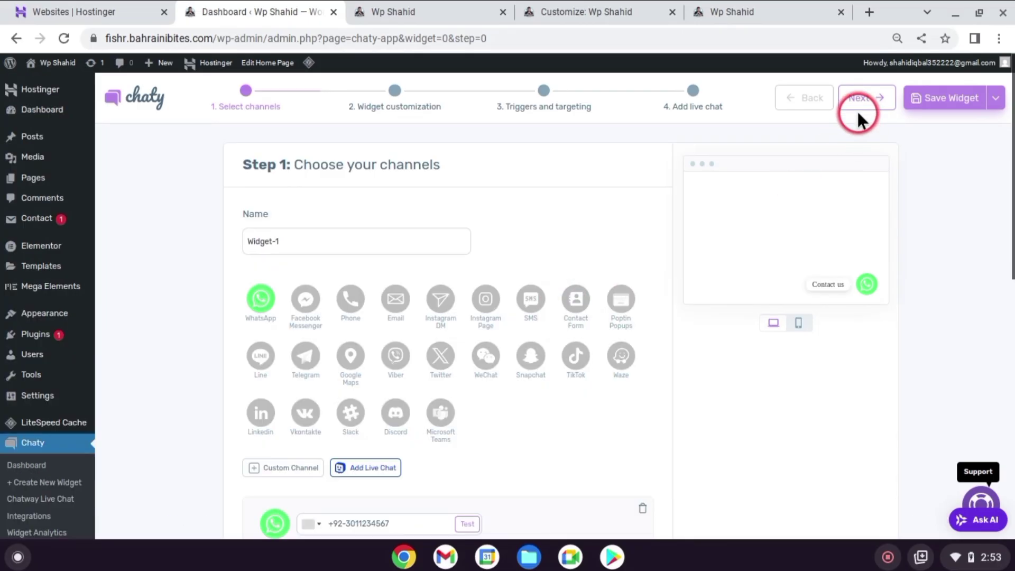
click(863, 98)
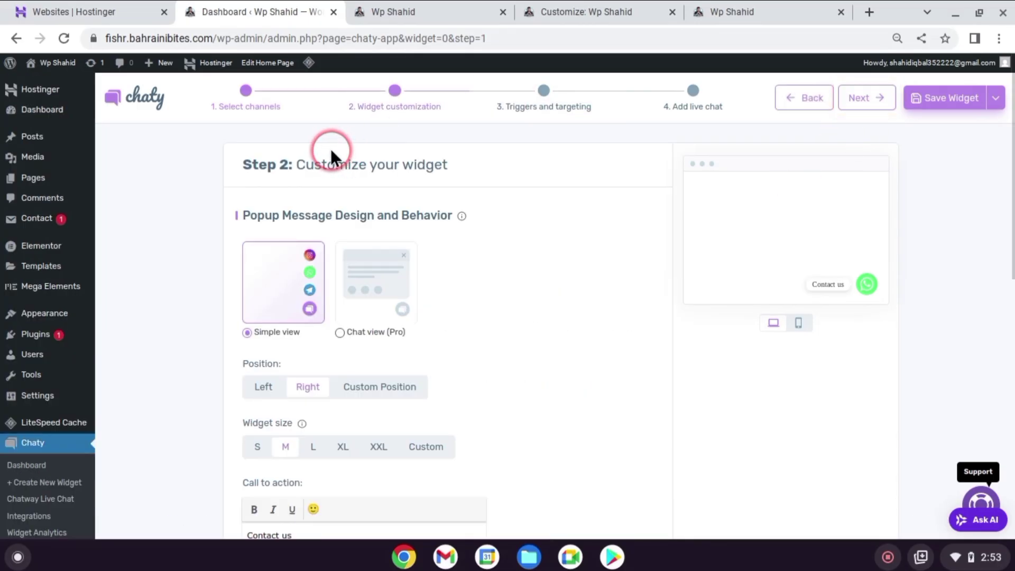
scroll(354, 245, down, 1)
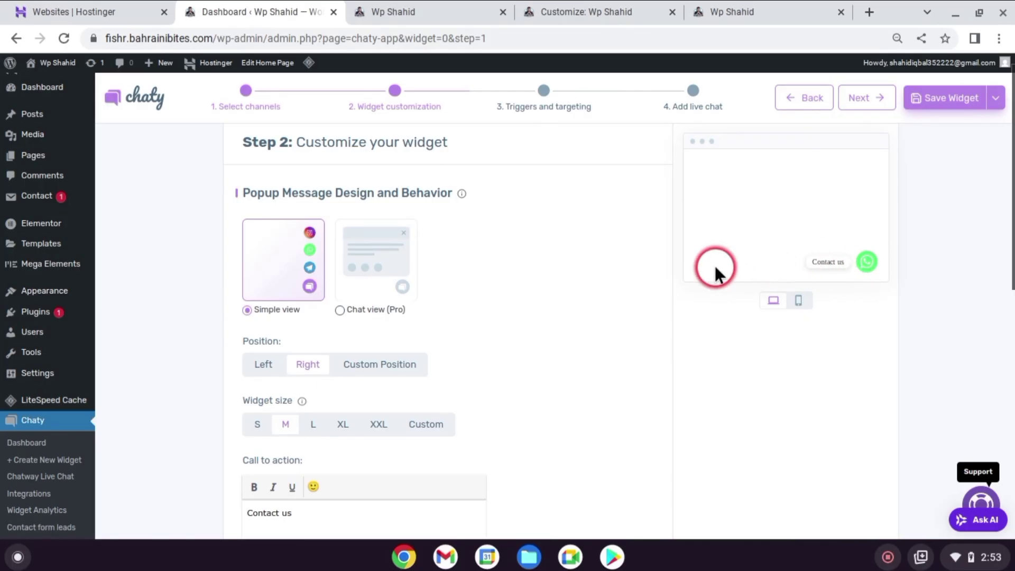
Step: Keep the widget on the right, size L, with call-to-action 'Contact us' replaced by bold 'Whatsapp'
click(263, 364)
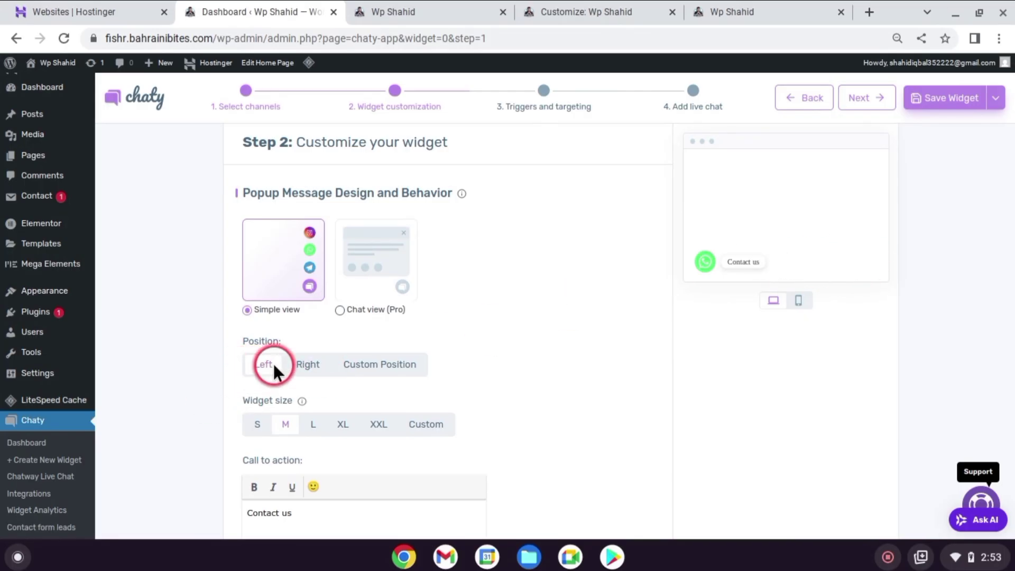
click(316, 363)
scroll(316, 359, down, 1)
click(313, 377)
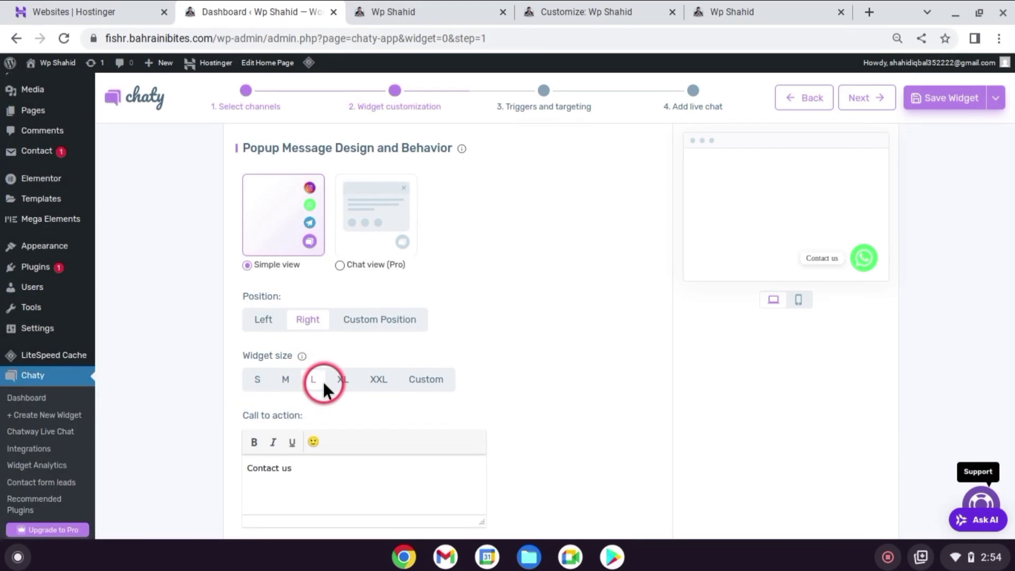
scroll(464, 356, down, 2)
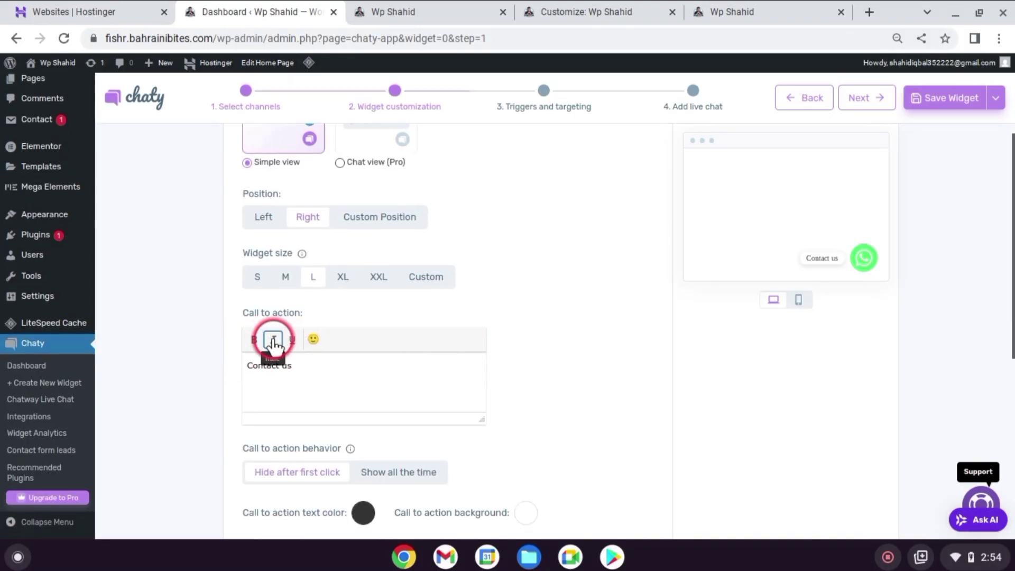
drag(313, 365, 237, 364)
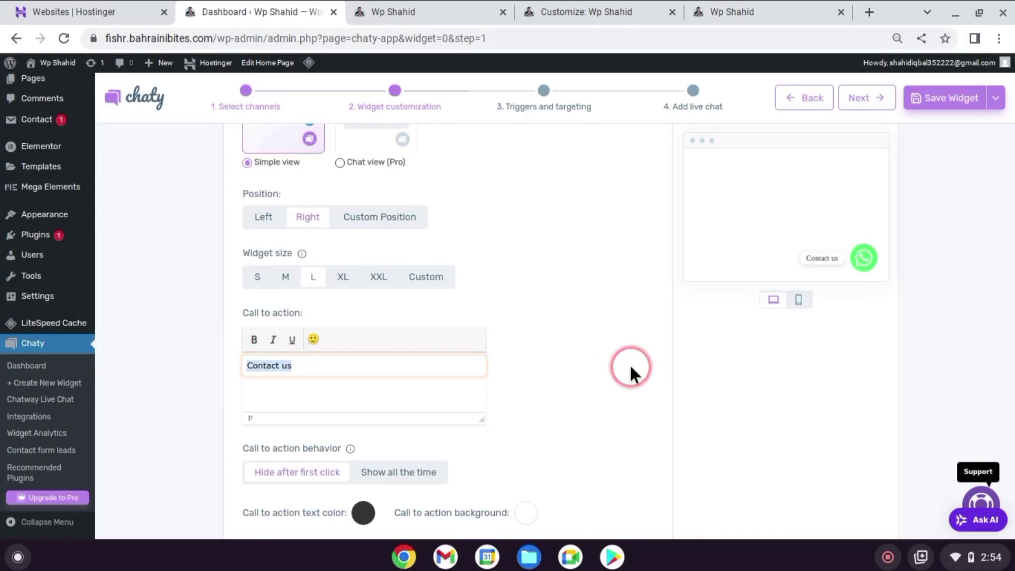
text(Whatsapp)
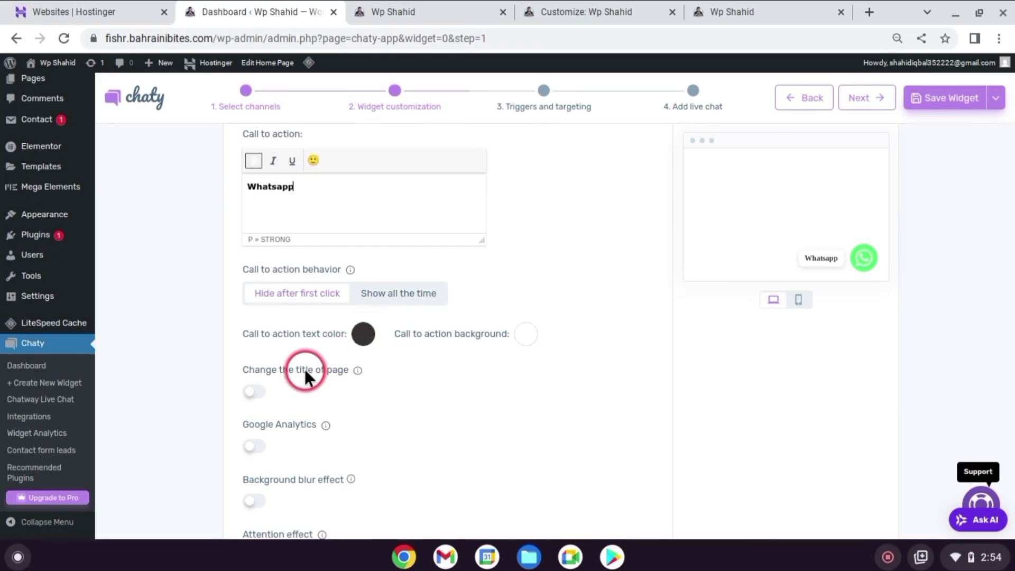
scroll(327, 380, up, 5)
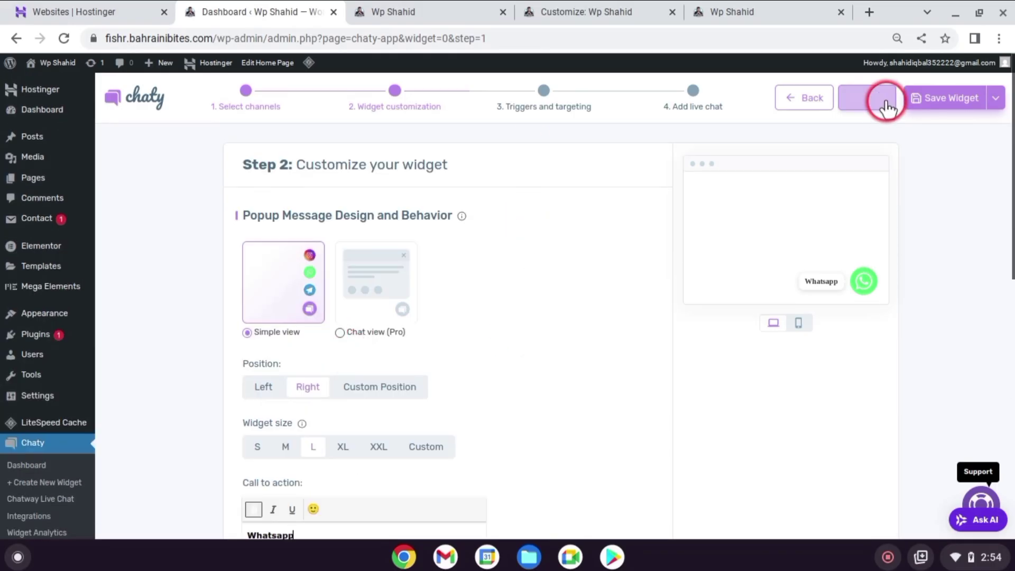
Step: Pass the triggers and live-chat steps, save the widget, and view the live Whatsapp button
click(865, 98)
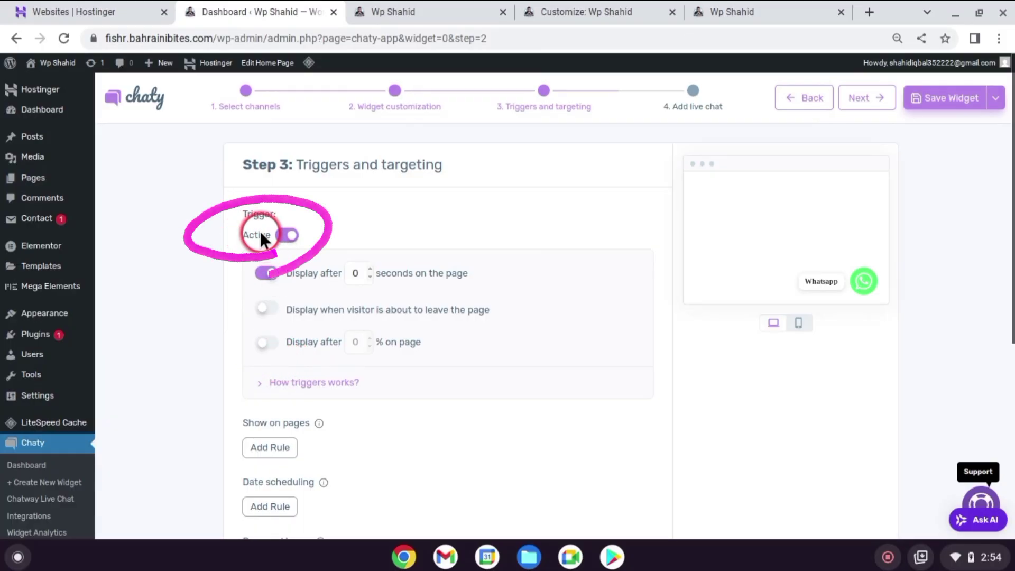
click(884, 99)
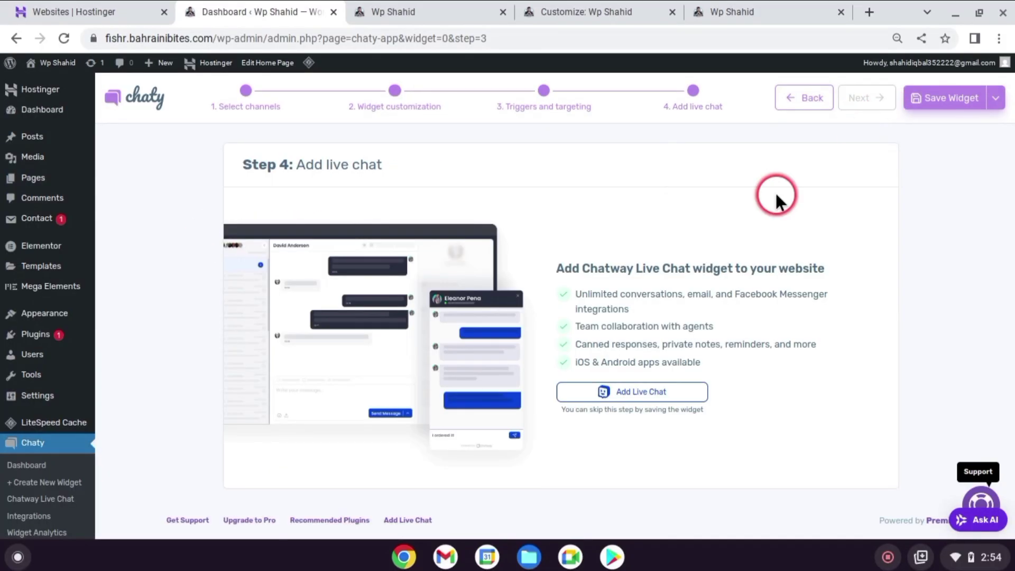
click(952, 100)
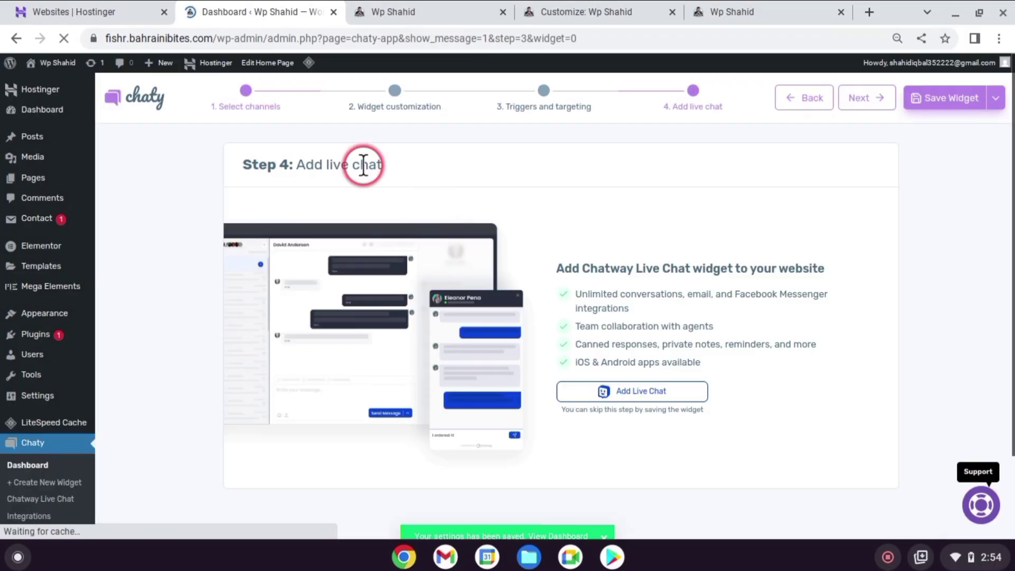
click(412, 12)
click(63, 37)
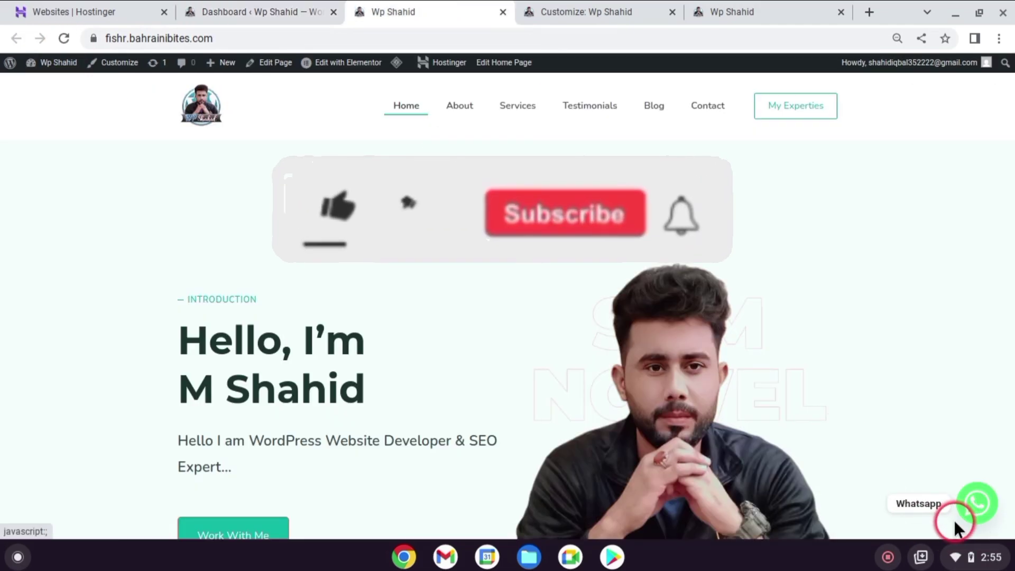
click(977, 502)
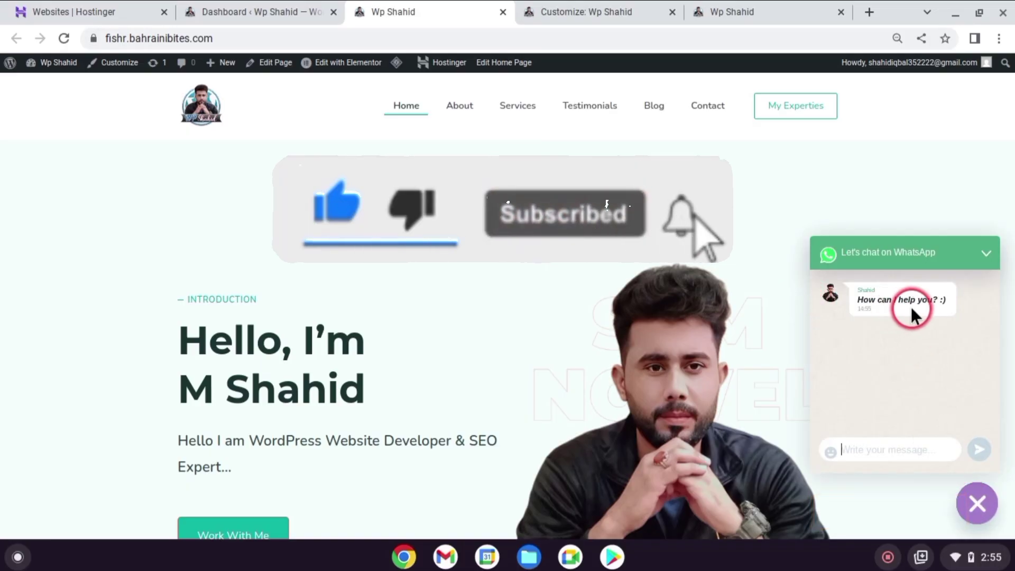
click(889, 450)
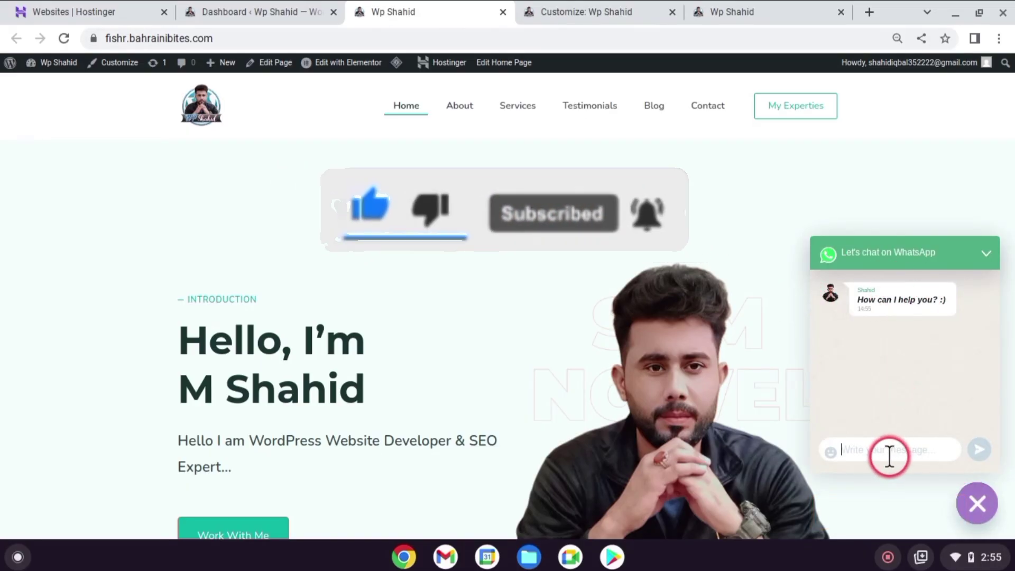
text(gkfkjh)
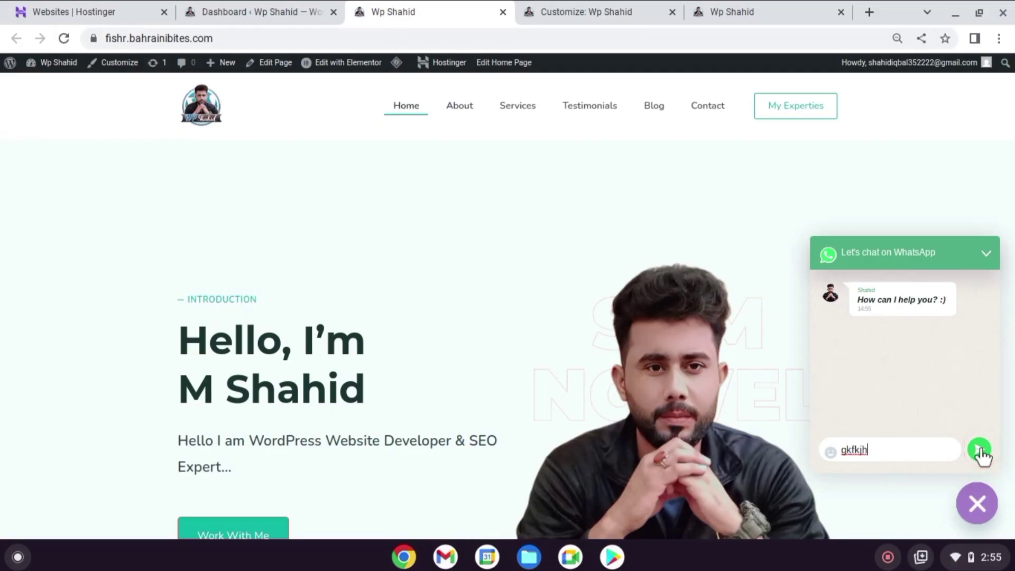
click(977, 502)
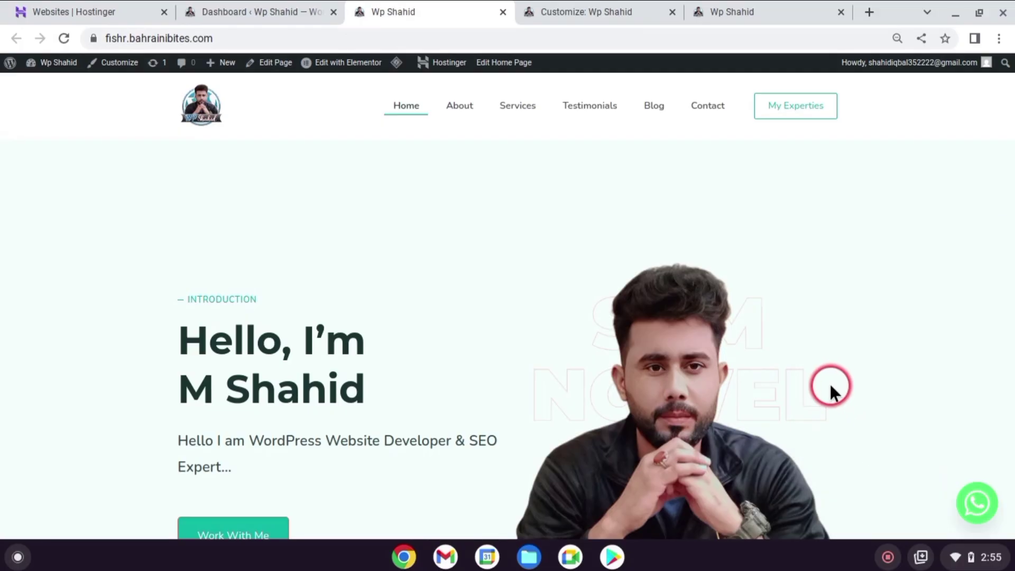